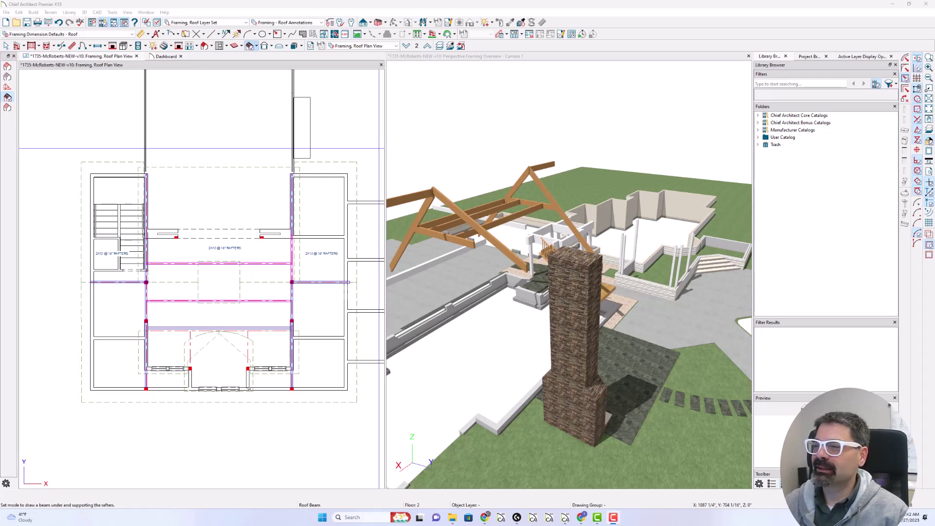
Step: Orbit the framing overview to examine the sloped roof beams on both sides of the ridge
click(491, 181)
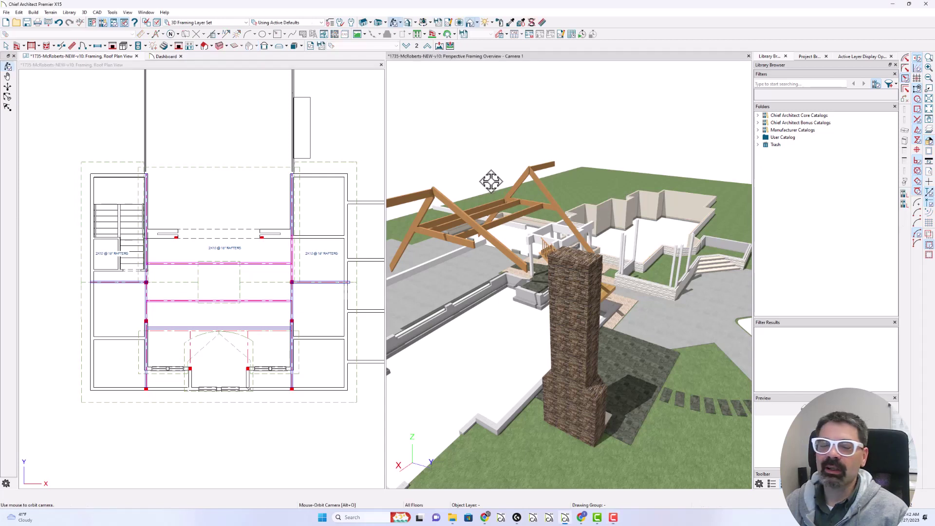
drag(491, 181, 490, 226)
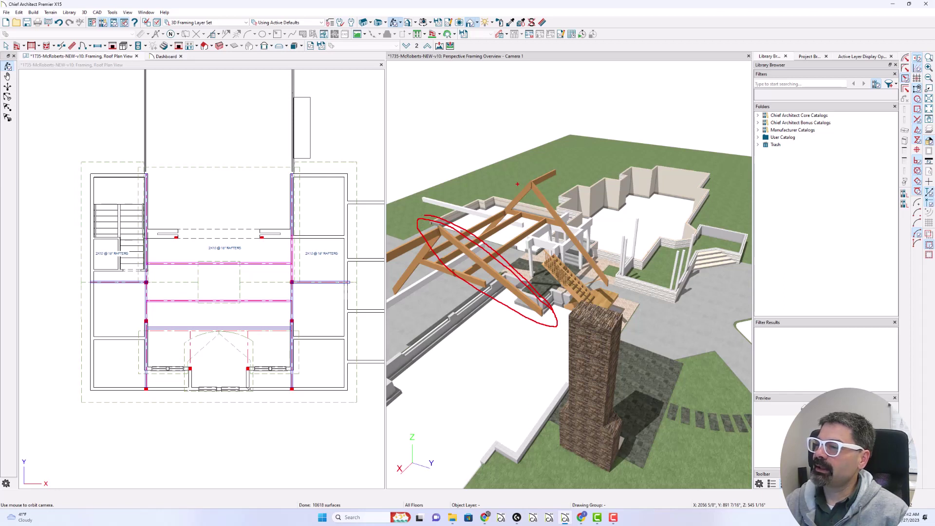
mouse_move(520, 185)
mouse_down()
mouse_move(580, 267)
mouse_move(616, 293)
mouse_move(546, 190)
mouse_up()
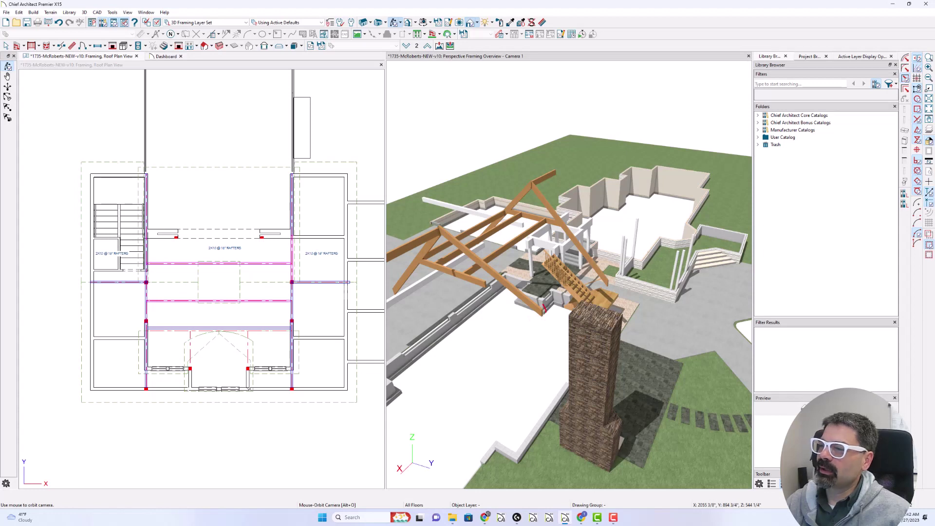
mouse_move(544, 306)
mouse_down()
mouse_move(439, 232)
mouse_move(454, 264)
mouse_move(547, 319)
mouse_move(528, 288)
mouse_up()
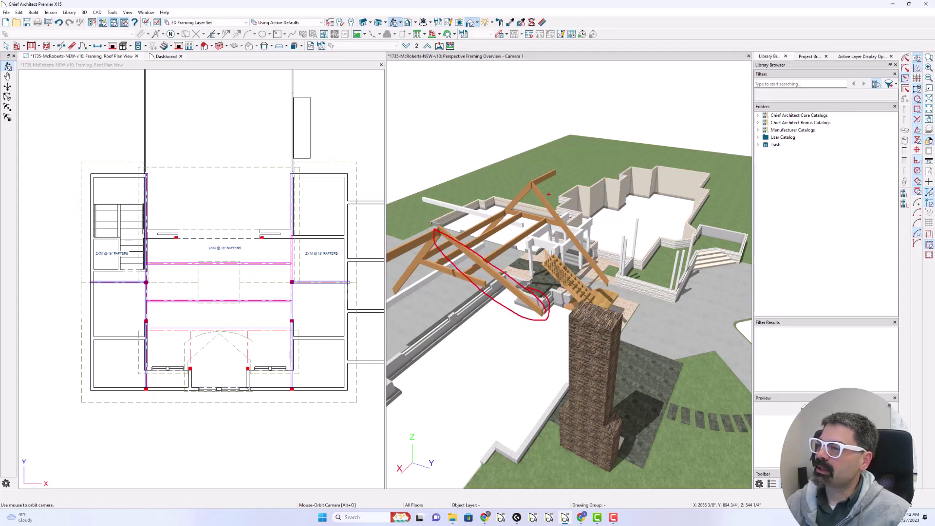
mouse_move(522, 176)
mouse_down()
mouse_move(573, 266)
mouse_move(623, 242)
mouse_move(534, 188)
mouse_up()
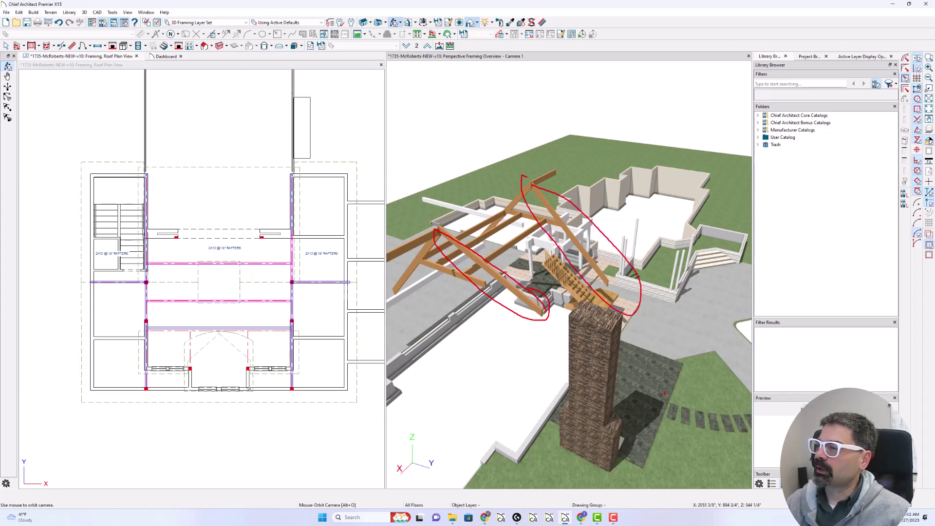
mouse_move(618, 414)
mouse_down()
mouse_move(592, 335)
mouse_move(557, 279)
mouse_up()
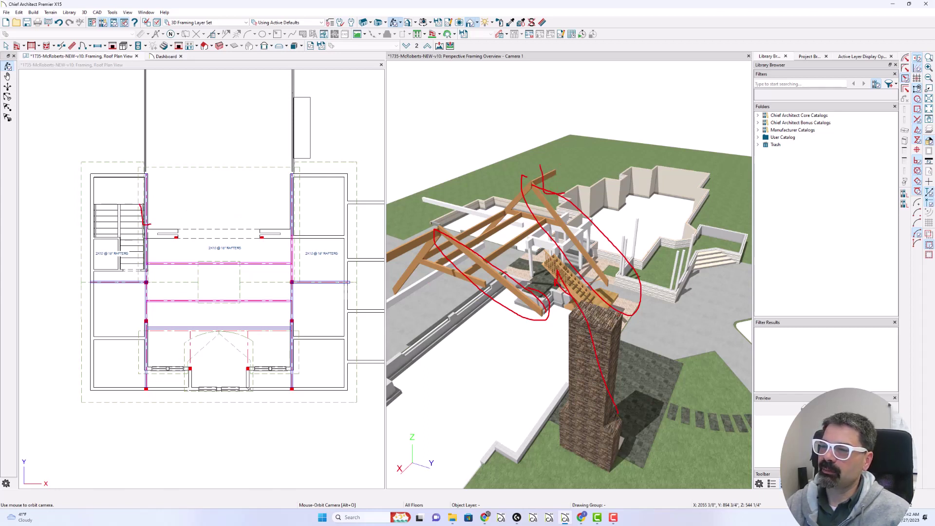
mouse_move(469, 274)
mouse_down()
mouse_move(471, 242)
mouse_move(475, 255)
mouse_up()
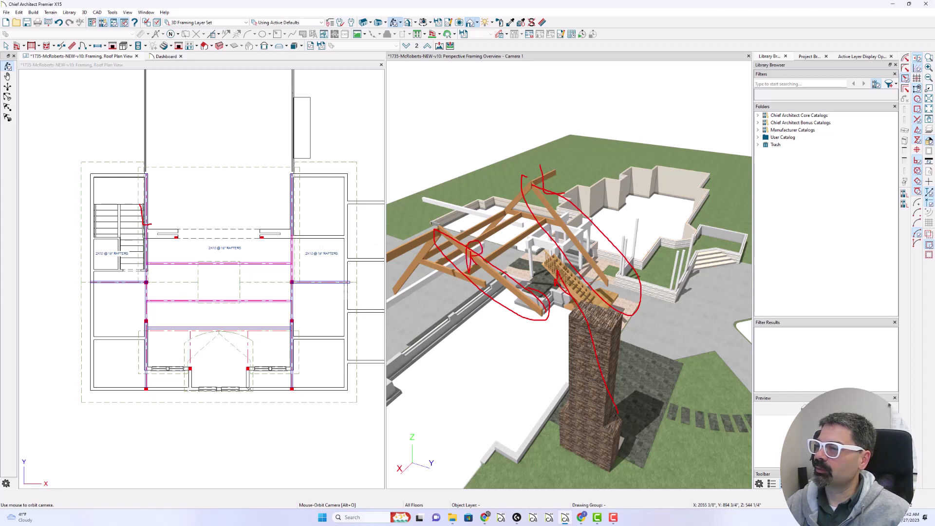
mouse_move(291, 245)
mouse_down()
mouse_move(291, 220)
mouse_move(316, 244)
mouse_up()
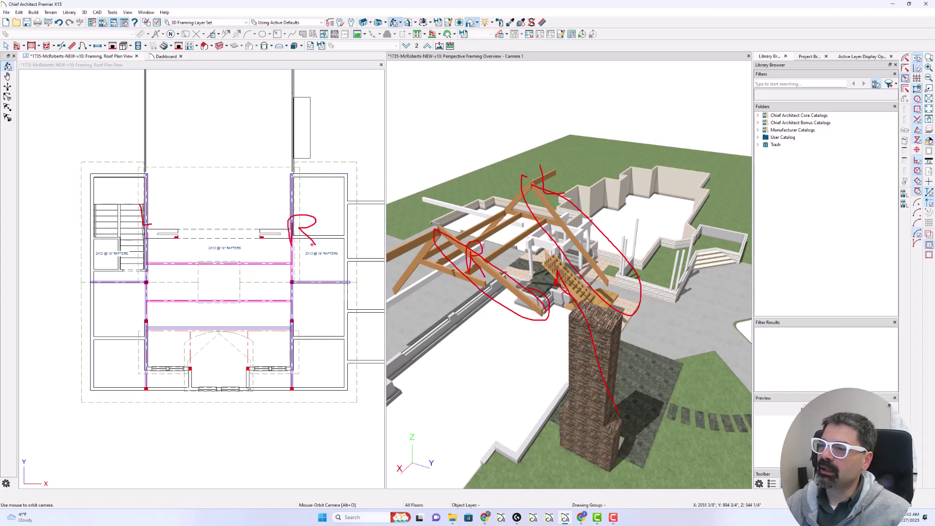
key(Escape)
Step: Move the sloped roof beam beside the stair off its wall line, and align it back with the wall
click(147, 199)
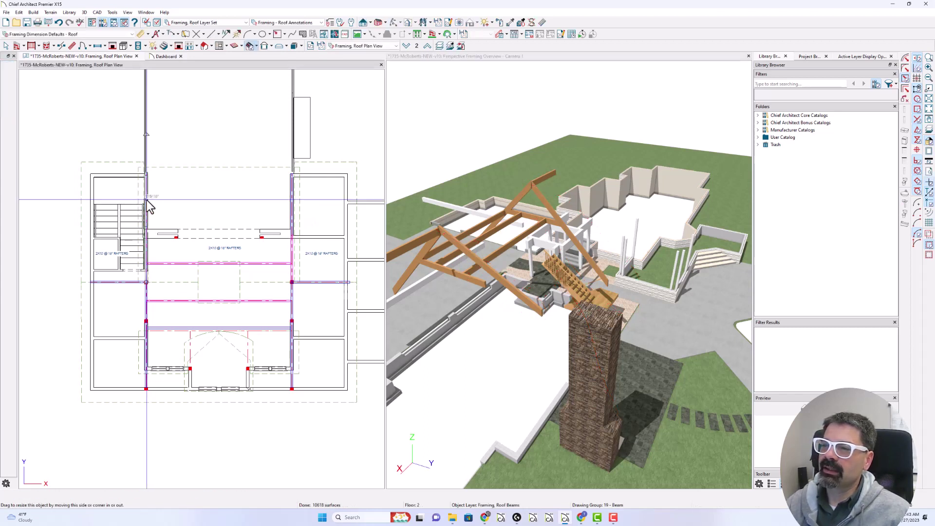
click(109, 163)
click(111, 166)
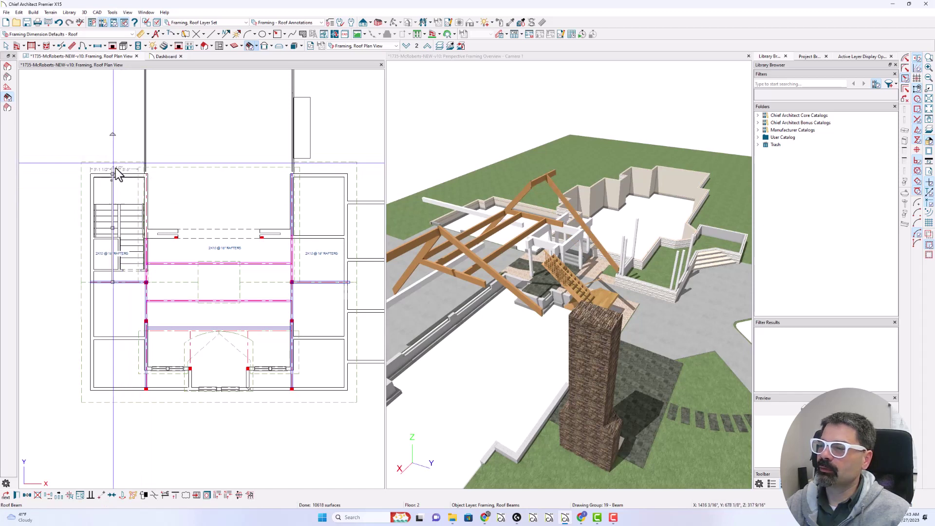
click(144, 294)
scroll(146, 299, up, 3)
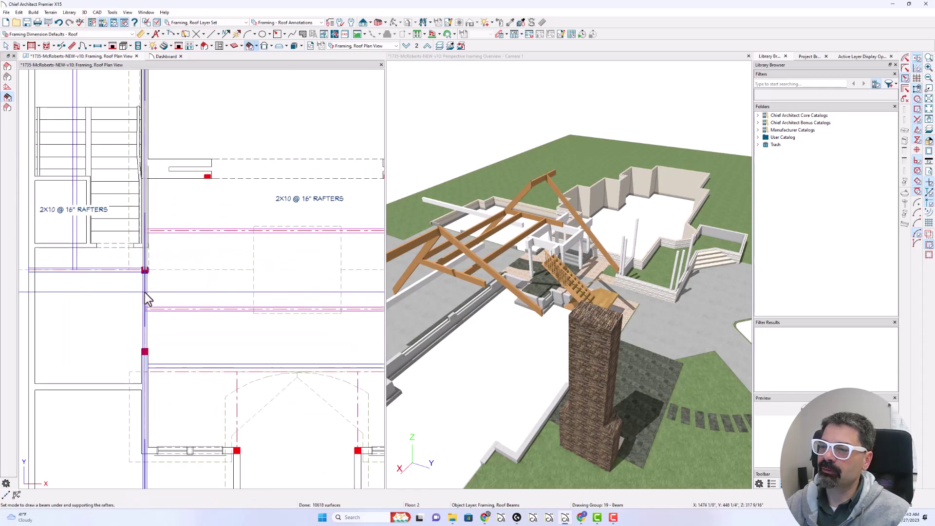
click(146, 300)
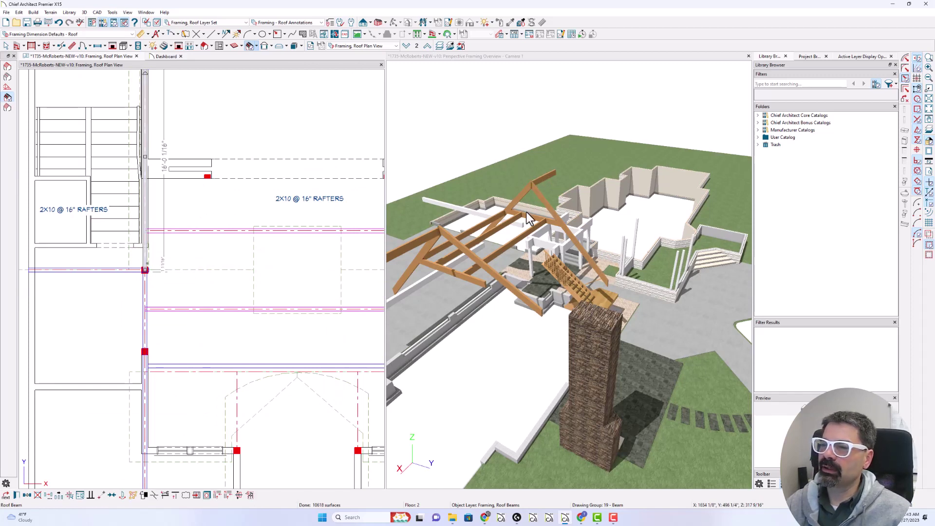
Step: Delete the sloped roof beam on the wall opposite the stair in the framing plan
scroll(132, 189, down, 2)
scroll(211, 192, down, 2)
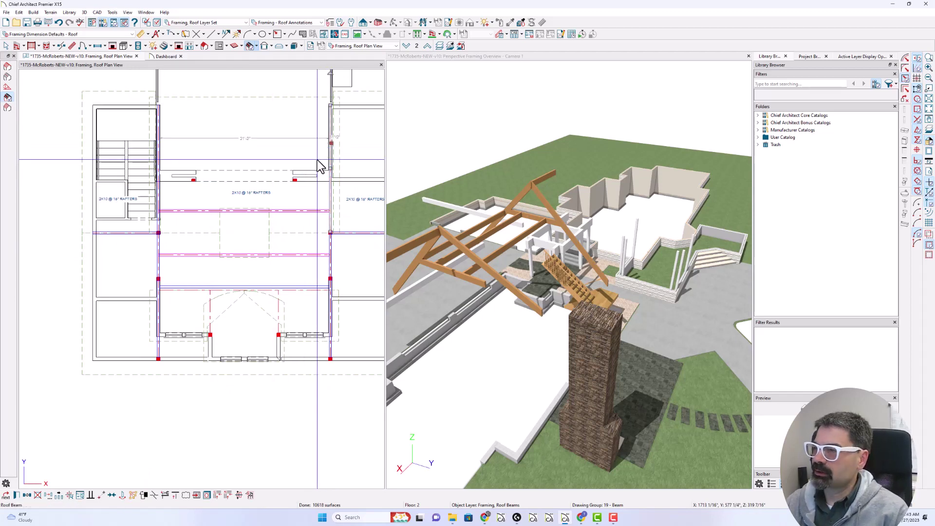
key(Delete)
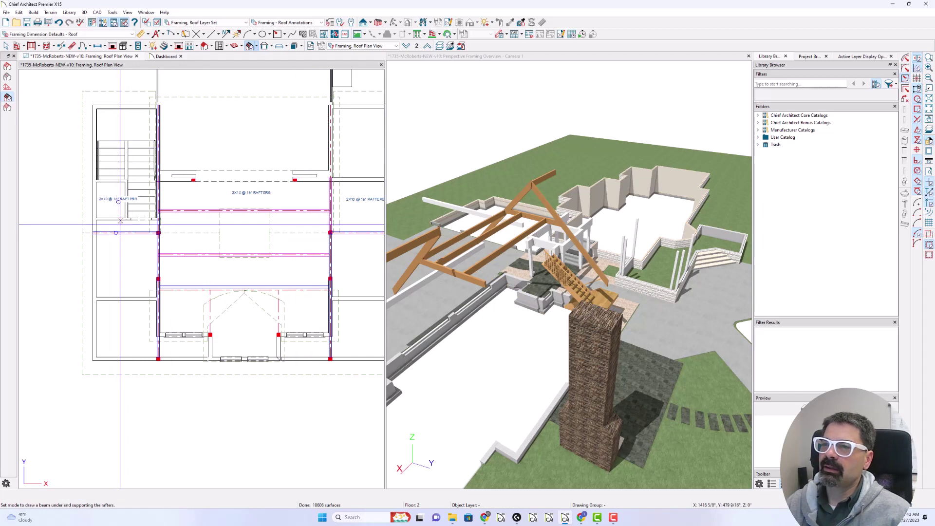
Step: Create a Perspective Full Overview of the house and examine the garage wing's roof slopes beside the chimney
click(157, 125)
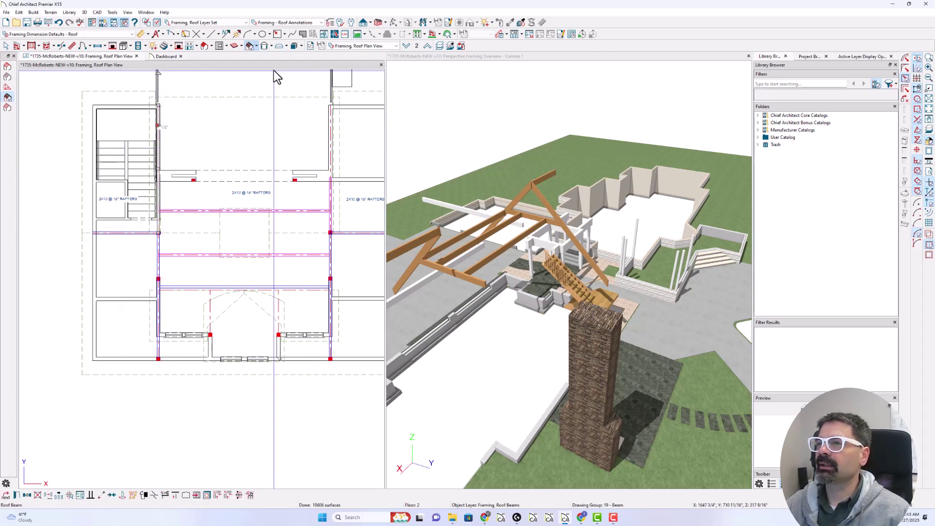
key(Escape)
click(374, 34)
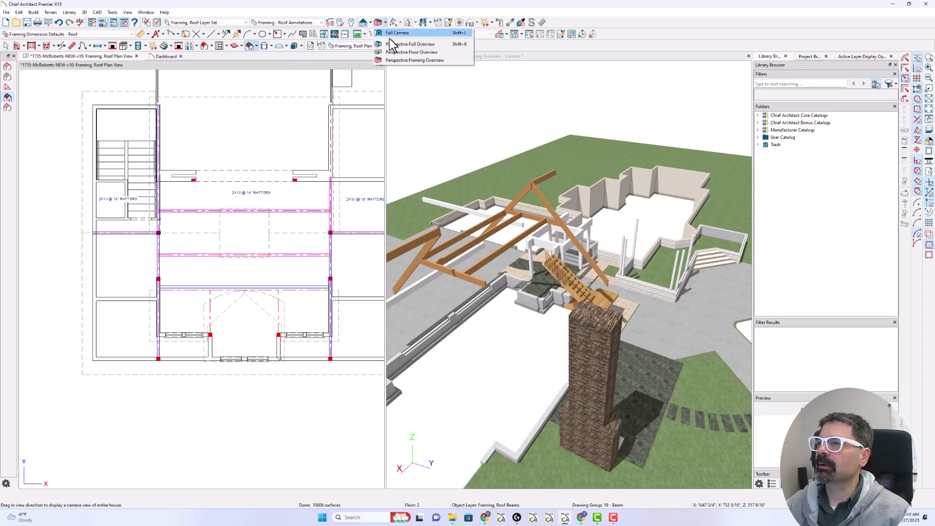
click(393, 45)
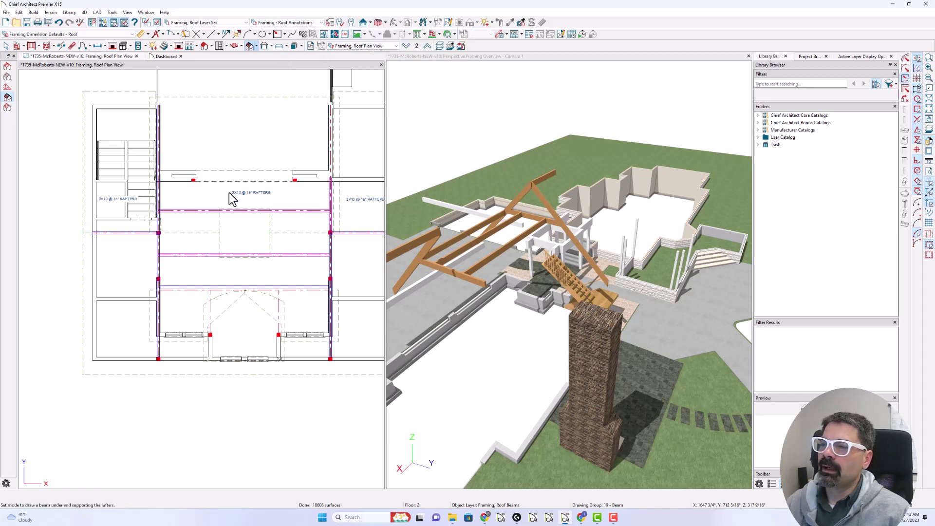
scroll(247, 218, up, 1)
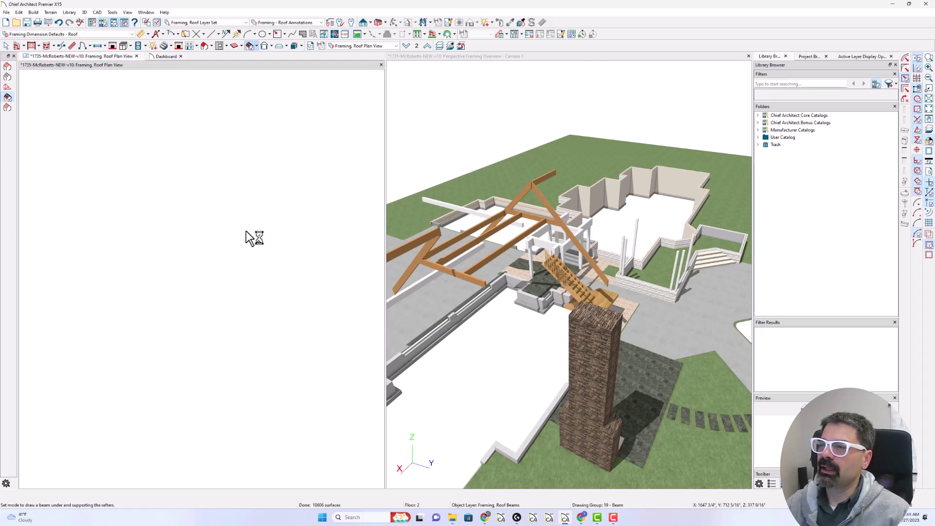
drag(150, 254, 115, 247)
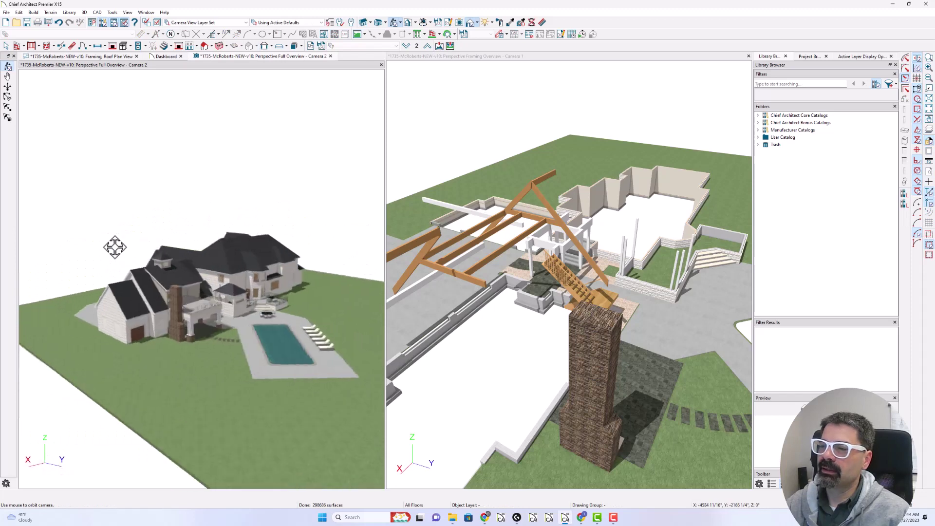
scroll(155, 294, up, 3)
scroll(199, 300, up, 3)
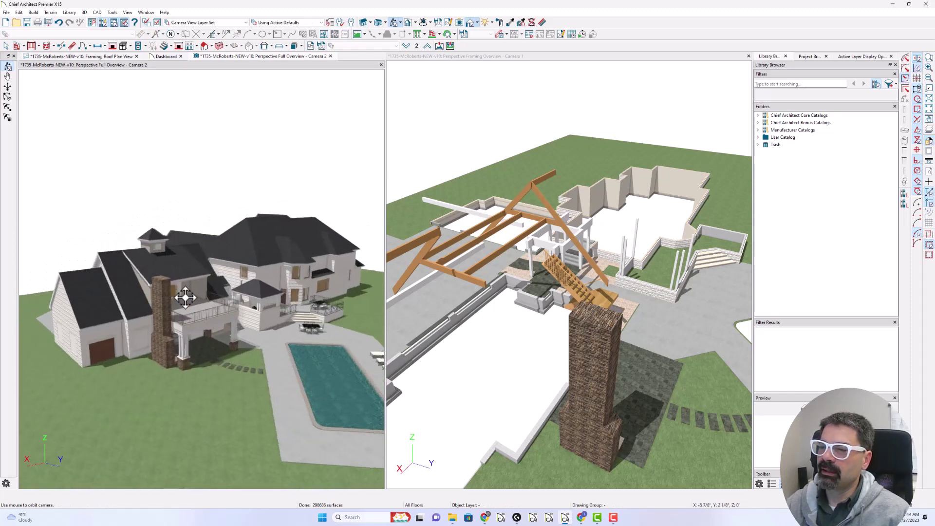
drag(180, 305, 166, 279)
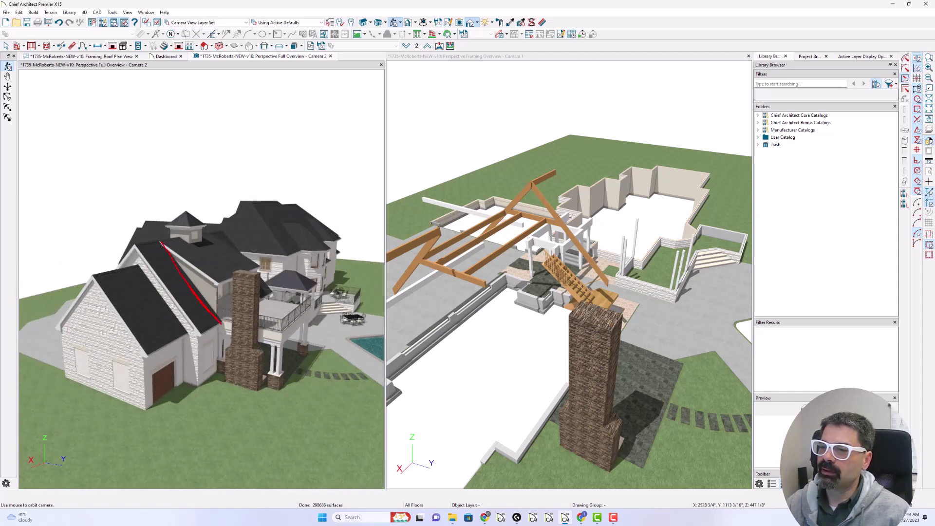
drag(217, 282, 197, 267)
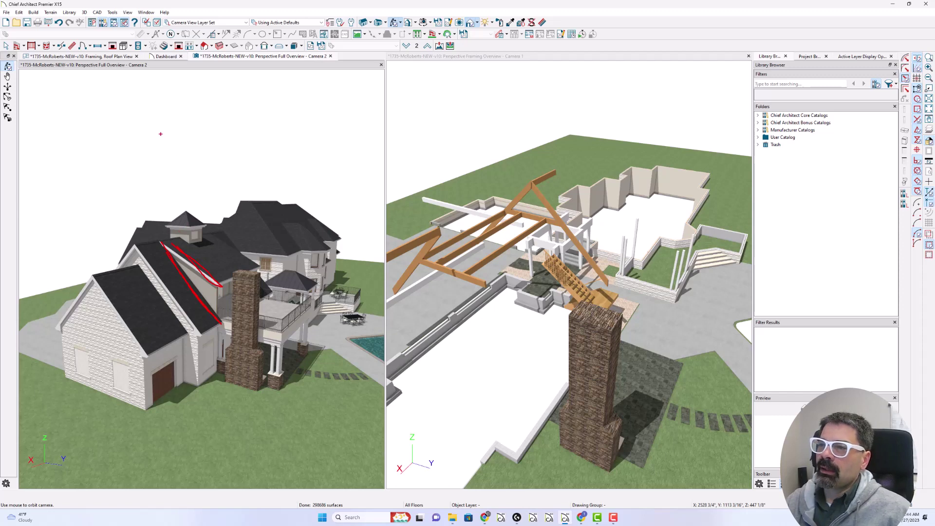
key(Escape)
Step: In the roof framing plan, draw a vertical roof beam beside the wall opposite the stair, about 15'-10" from ridge to exterior wall
click(130, 56)
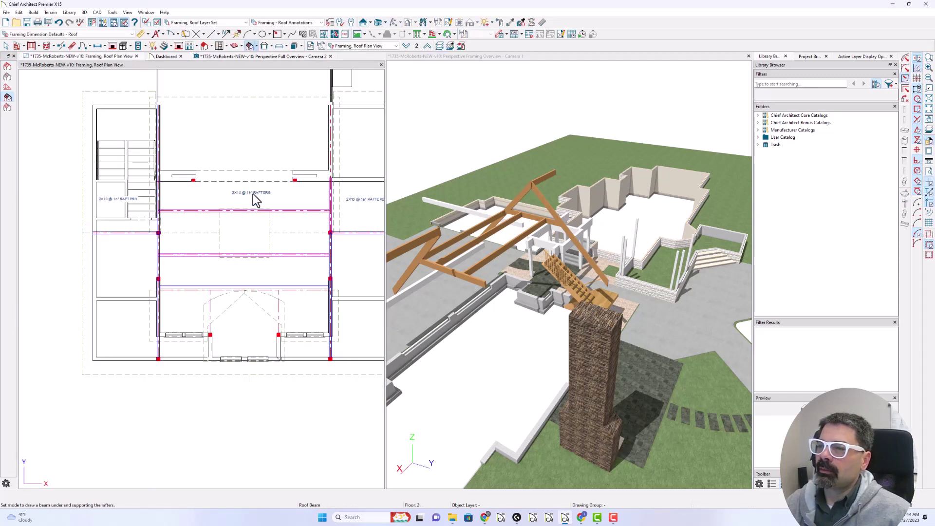
drag(271, 219, 239, 259)
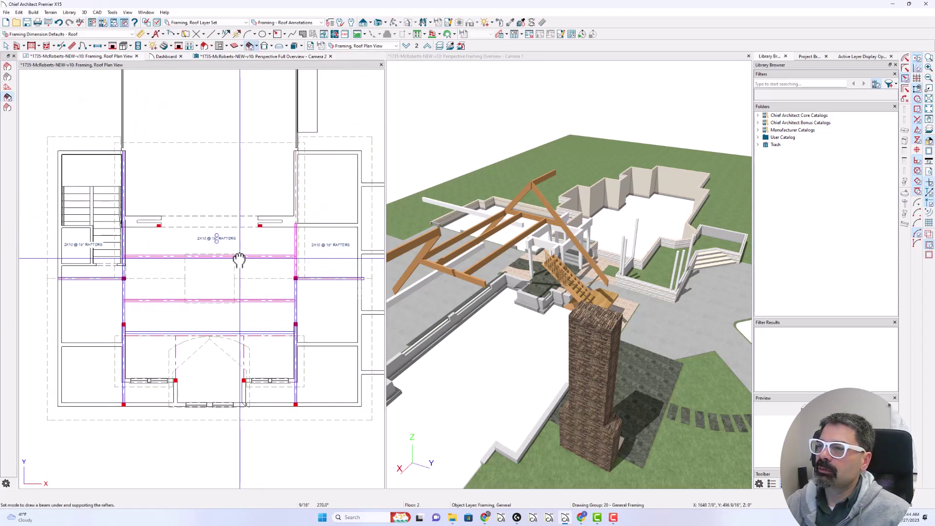
drag(317, 279, 317, 137)
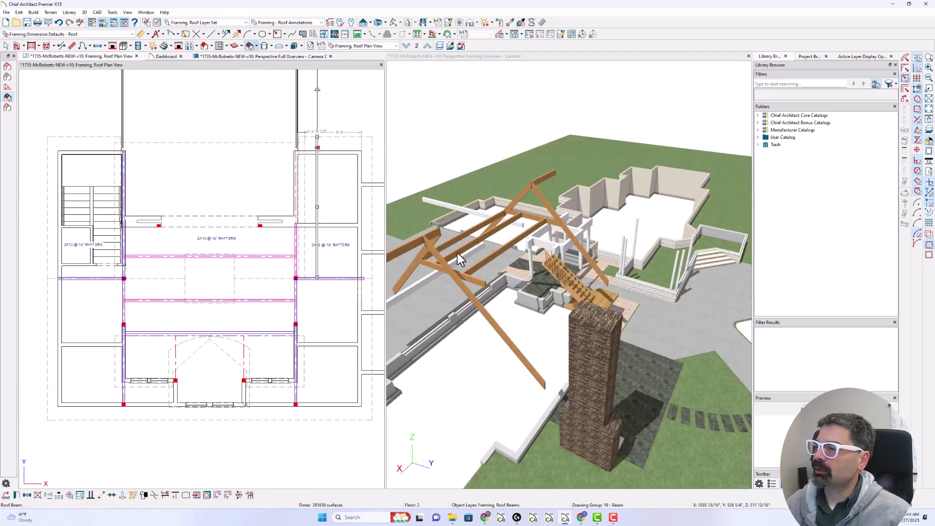
scroll(311, 138, up, 1)
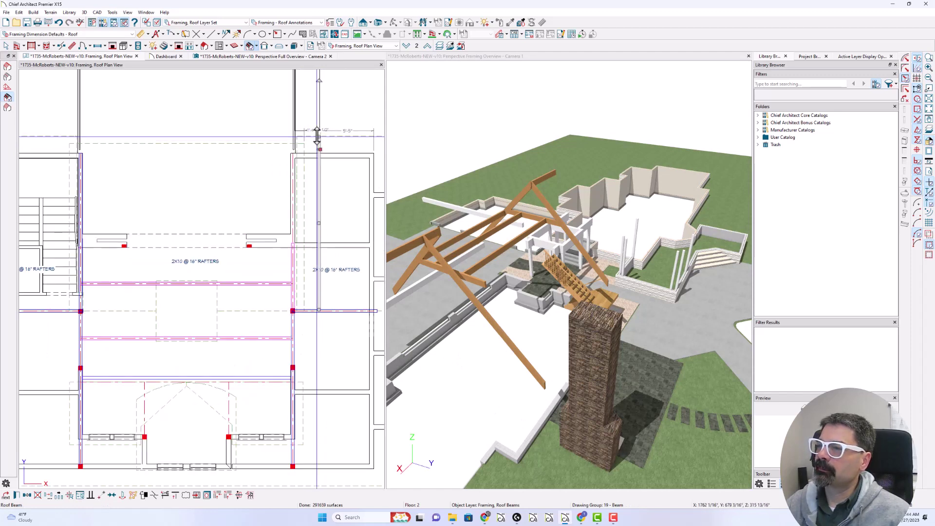
drag(318, 144, 319, 154)
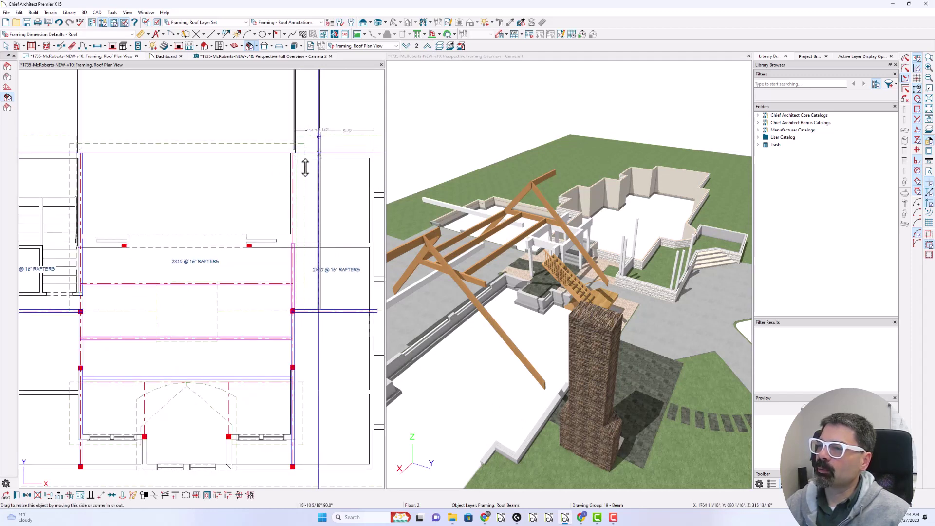
key(Escape)
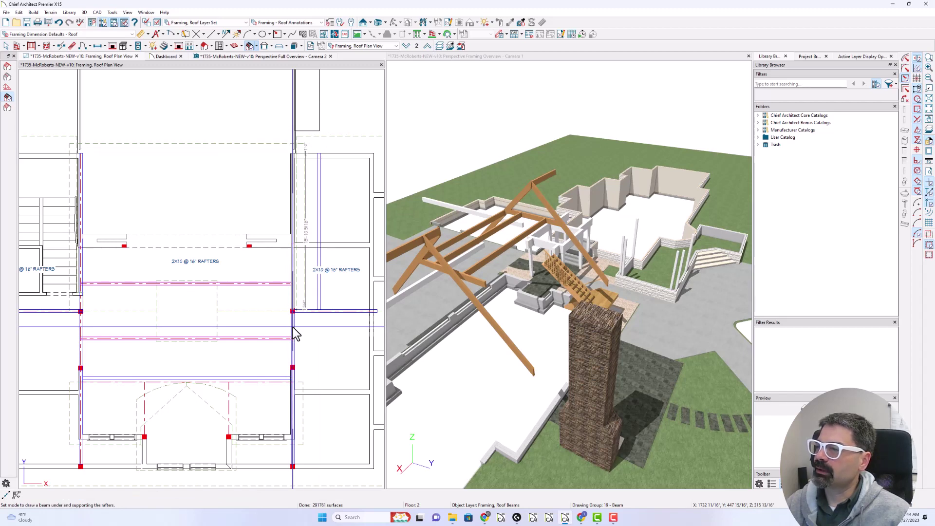
Step: Align the new roof beam with the adjacent wall's post line, compare it with the opposite beam in 3D, and undo the move
click(292, 327)
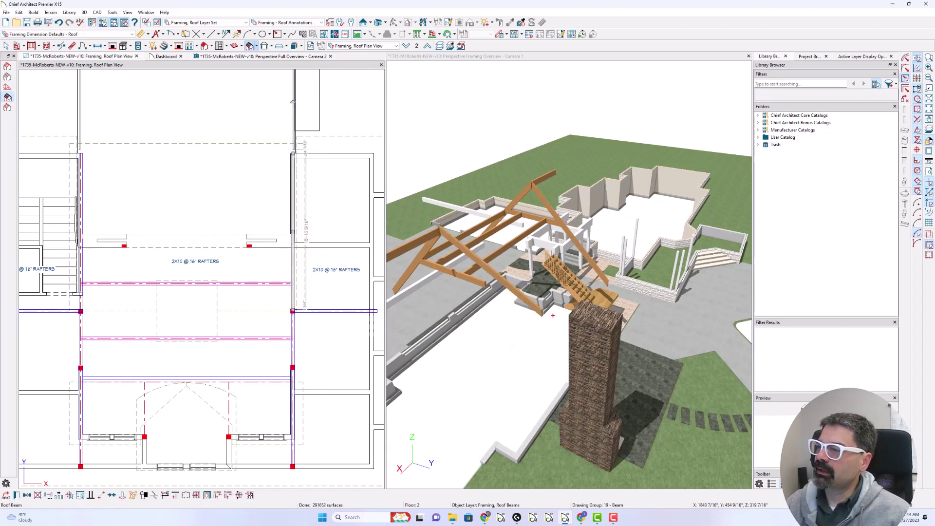
mouse_move(557, 319)
mouse_down()
mouse_move(525, 279)
mouse_move(441, 215)
mouse_move(439, 250)
mouse_move(528, 333)
mouse_up()
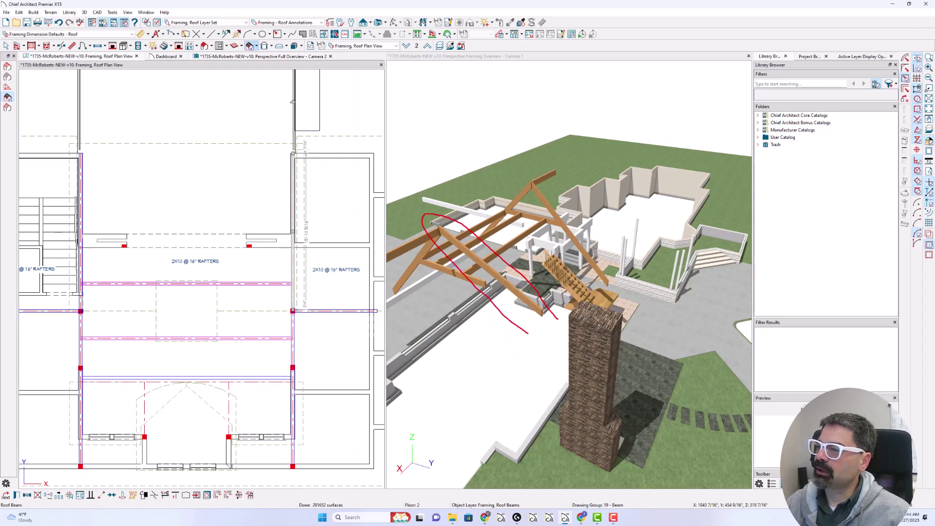
mouse_move(616, 283)
mouse_down()
mouse_move(541, 189)
mouse_move(570, 264)
mouse_move(545, 190)
mouse_up()
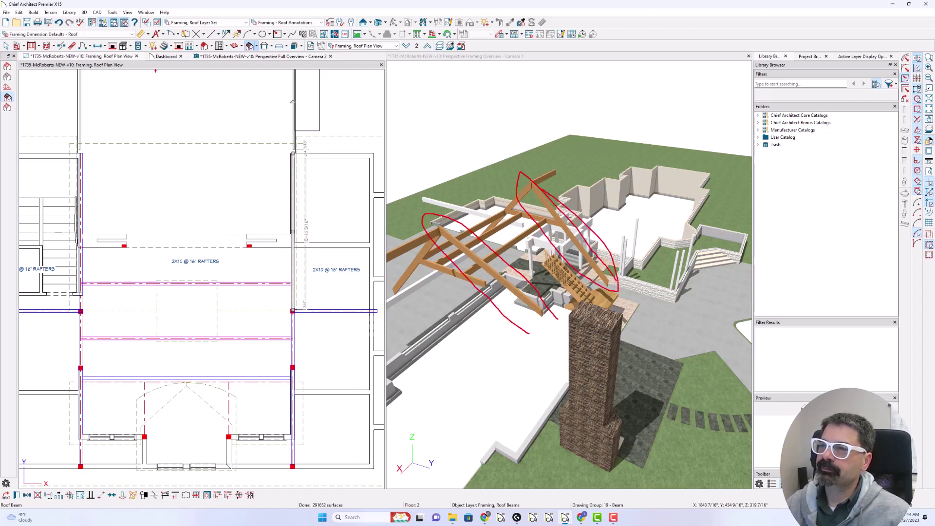
key(Escape)
click(59, 22)
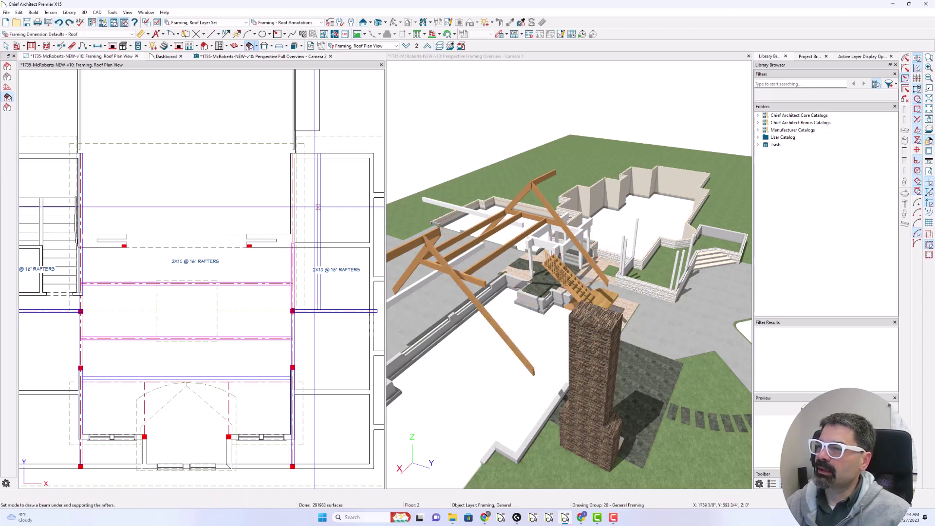
Step: Turn off Automatic Height in the new roof beam's specification, keeping Lock Top Height selected
click(319, 209)
double_click(319, 209)
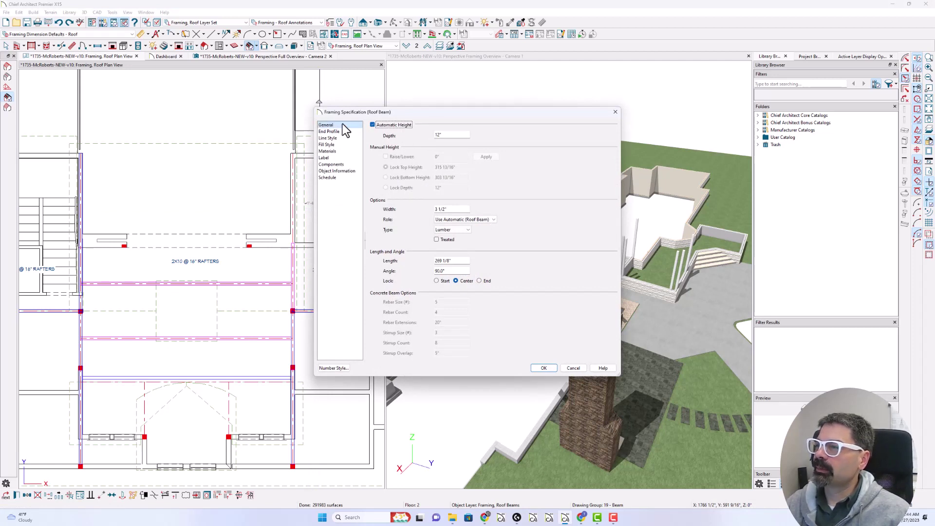
click(394, 126)
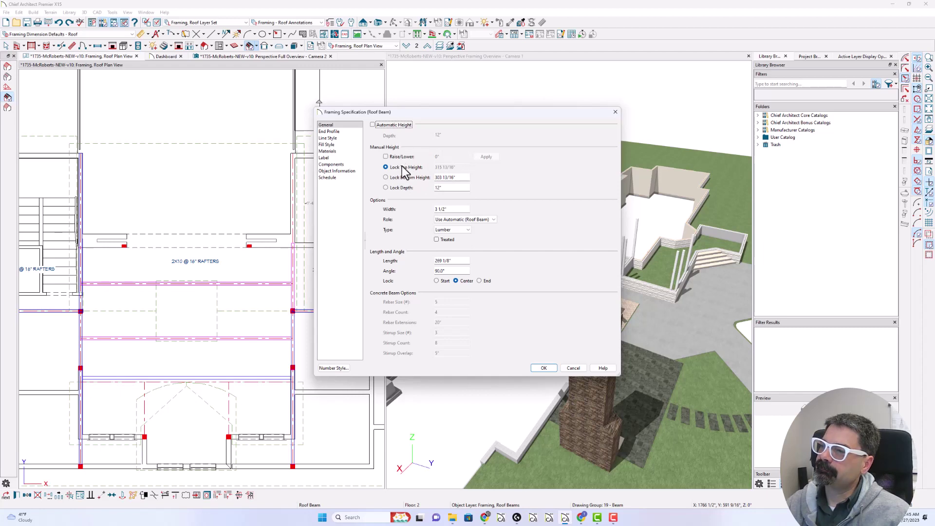
click(544, 368)
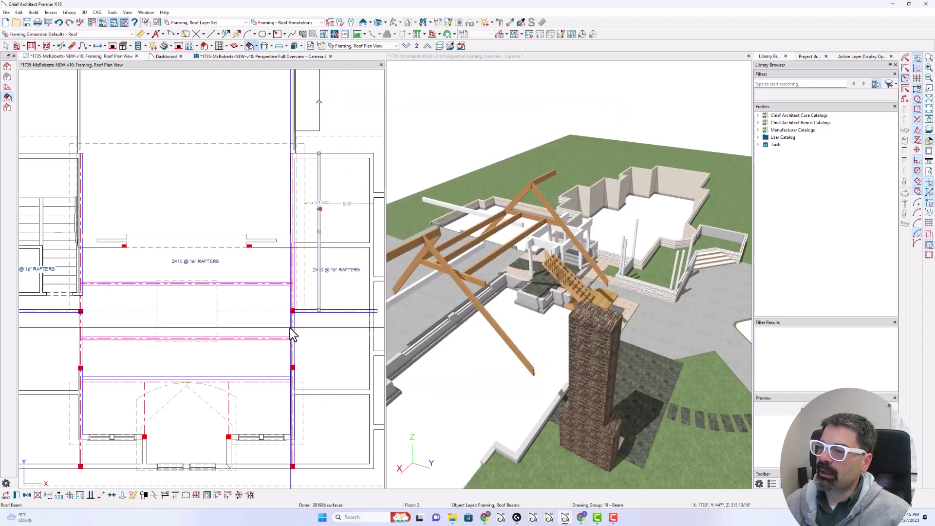
Step: Move the new roof beam sideways onto the adjacent wall line
key(Escape)
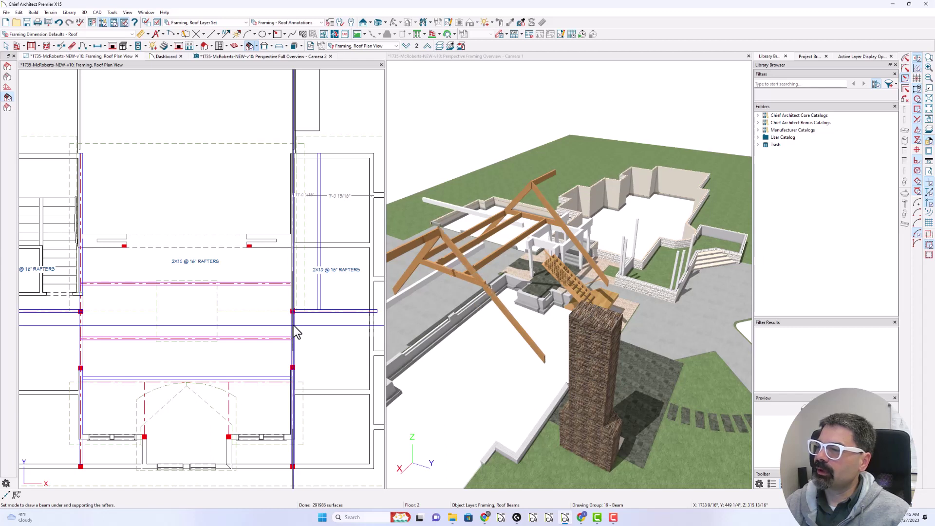
click(293, 326)
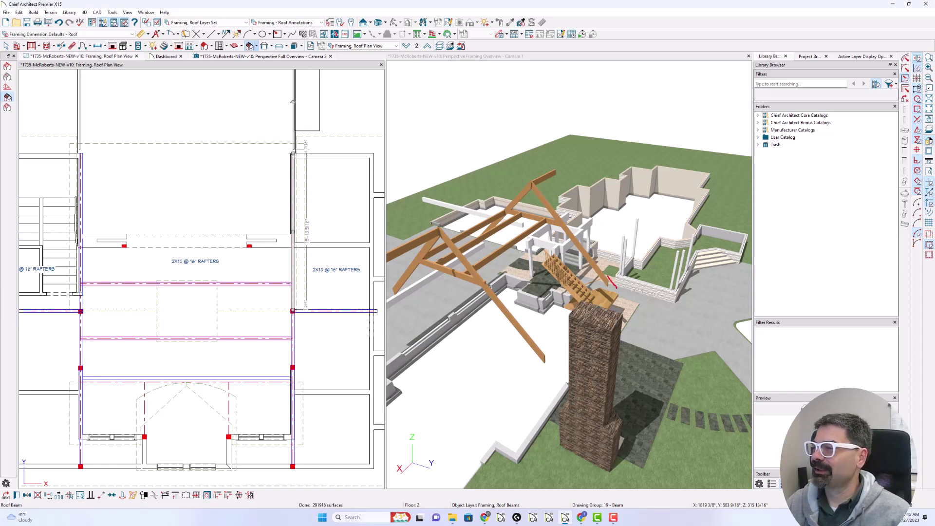
drag(608, 276, 521, 171)
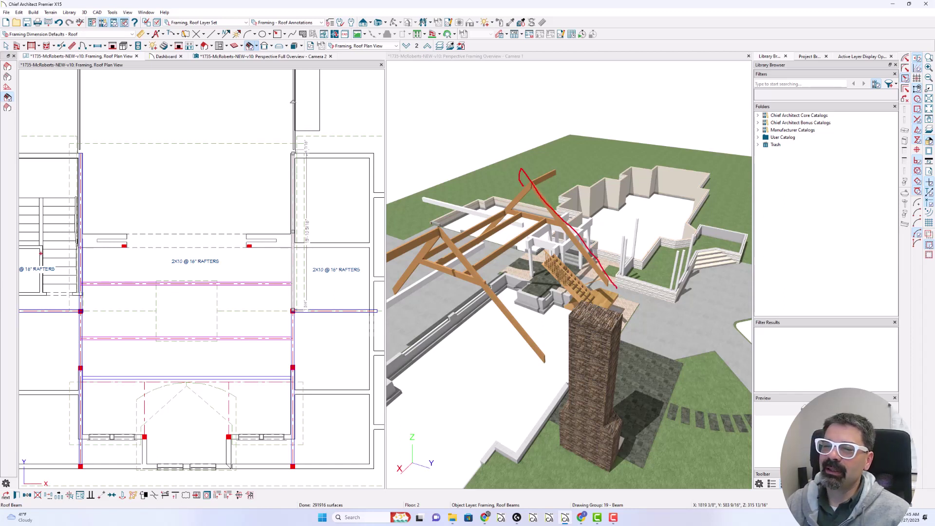
mouse_move(30, 314)
mouse_down()
mouse_move(29, 136)
mouse_move(33, 292)
mouse_up()
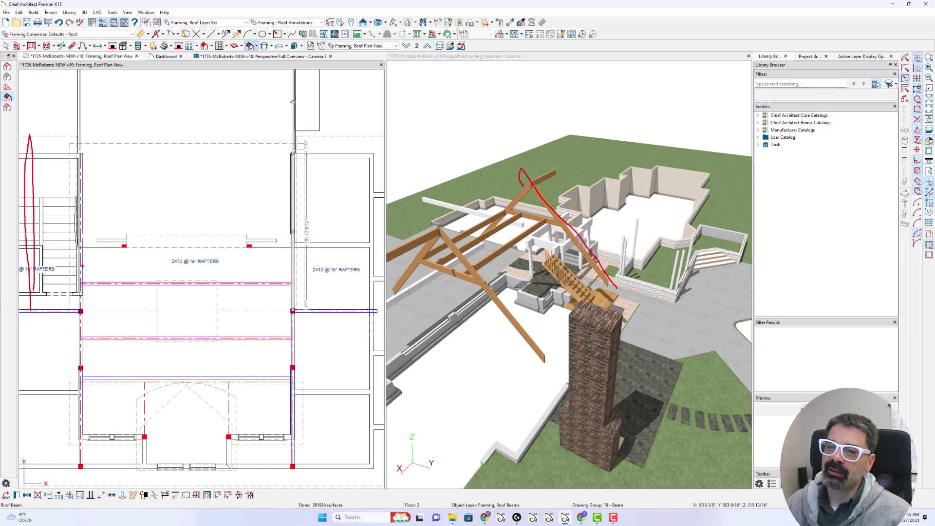
drag(83, 266, 83, 350)
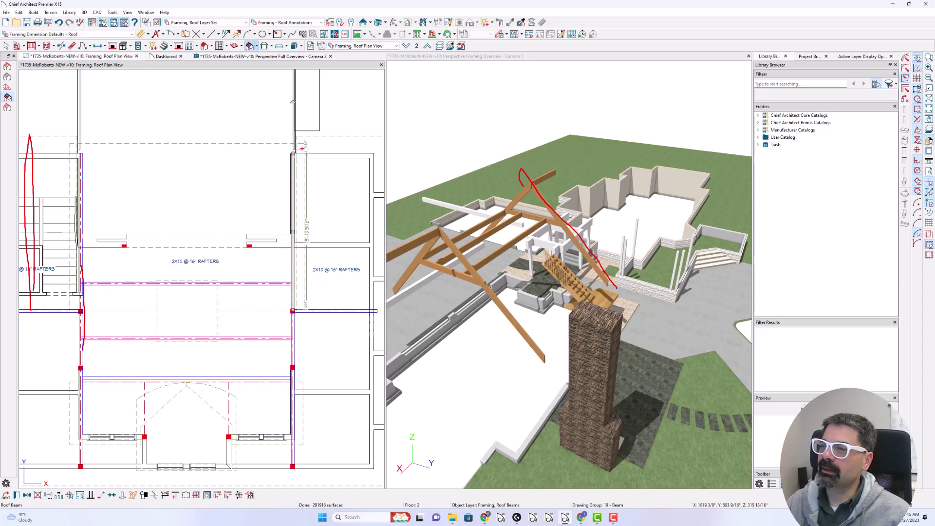
mouse_move(302, 148)
mouse_down()
mouse_move(281, 298)
mouse_move(316, 184)
mouse_move(300, 154)
mouse_move(338, 269)
mouse_move(340, 307)
mouse_up()
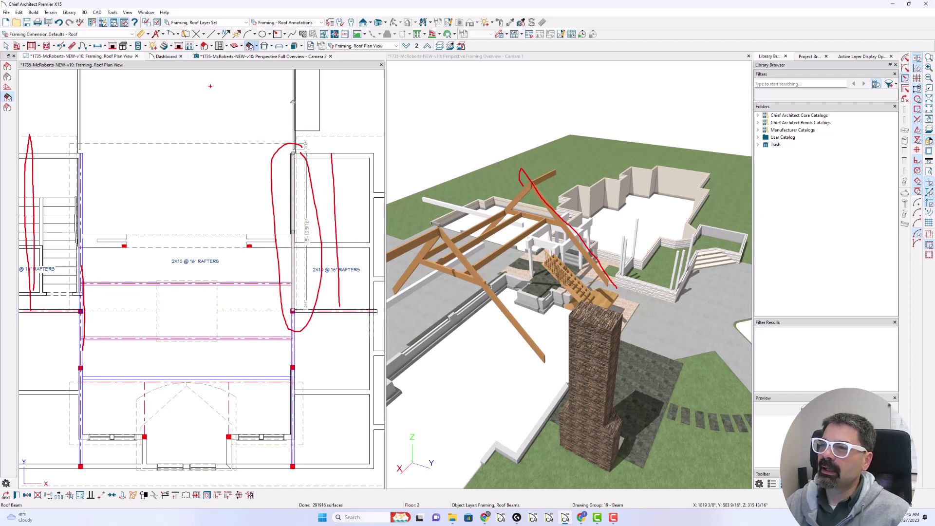
key(Escape)
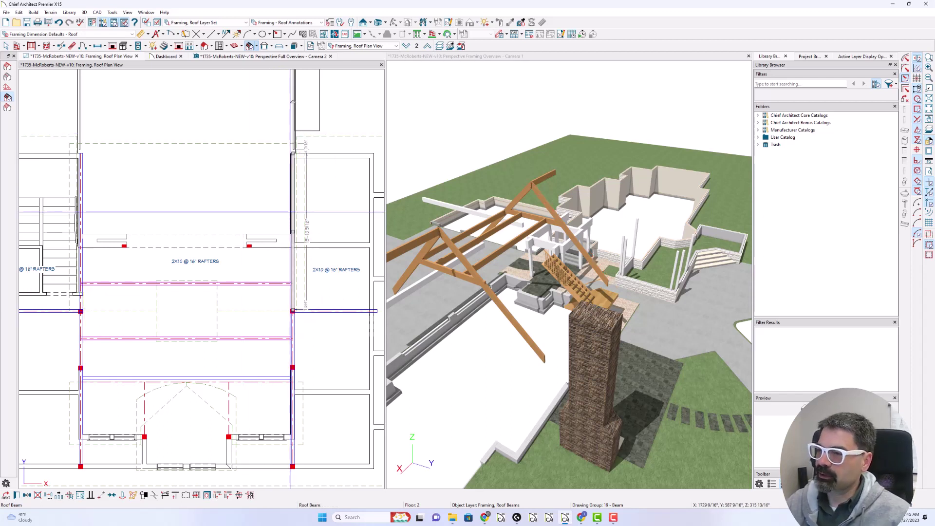
Step: Redraw a vertical roof beam beside the wall, from the ridge to the exterior wall, about 15'-10" long
click(249, 46)
drag(321, 309, 322, 154)
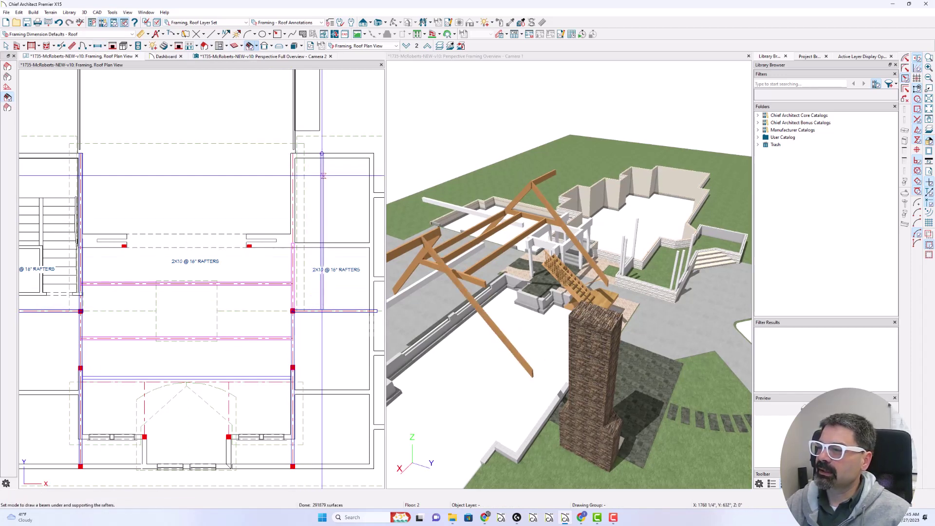
click(322, 196)
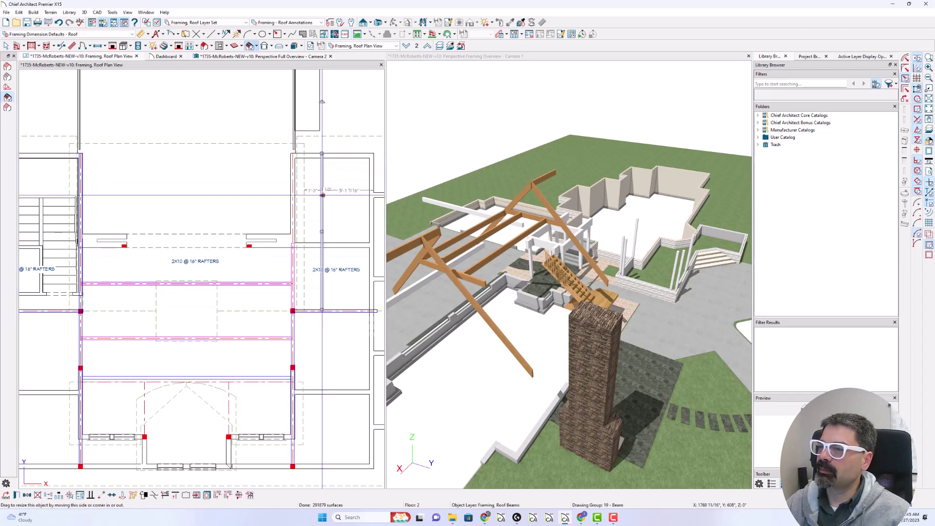
Step: Try a point-to-point move of the beam's ridge end onto the red post, and undo that move
scroll(318, 295, up, 3)
scroll(317, 306, up, 1)
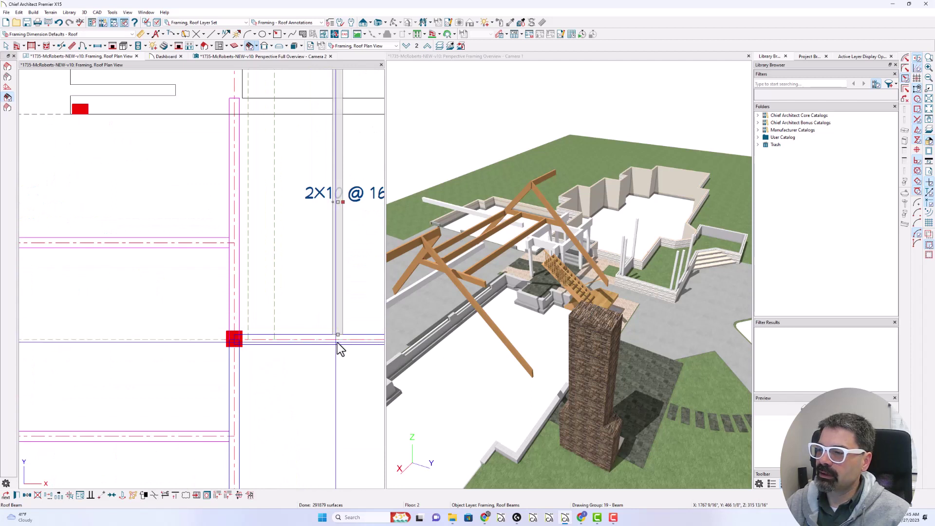
drag(340, 341, 260, 343)
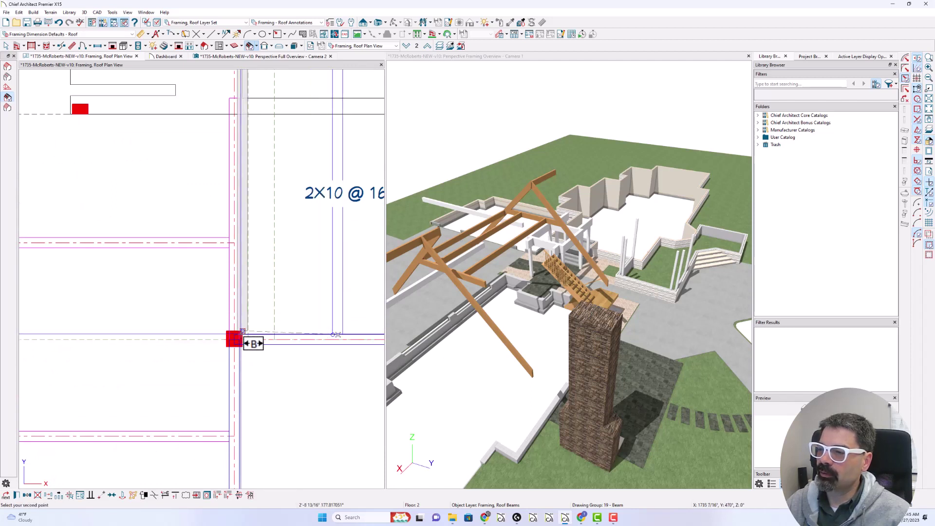
scroll(234, 336, up, 2)
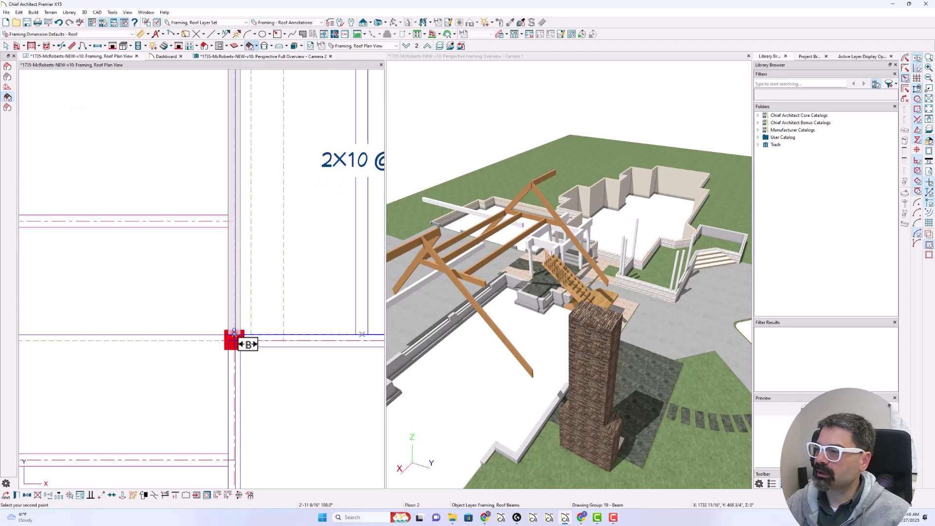
click(234, 335)
scroll(254, 298, down, 3)
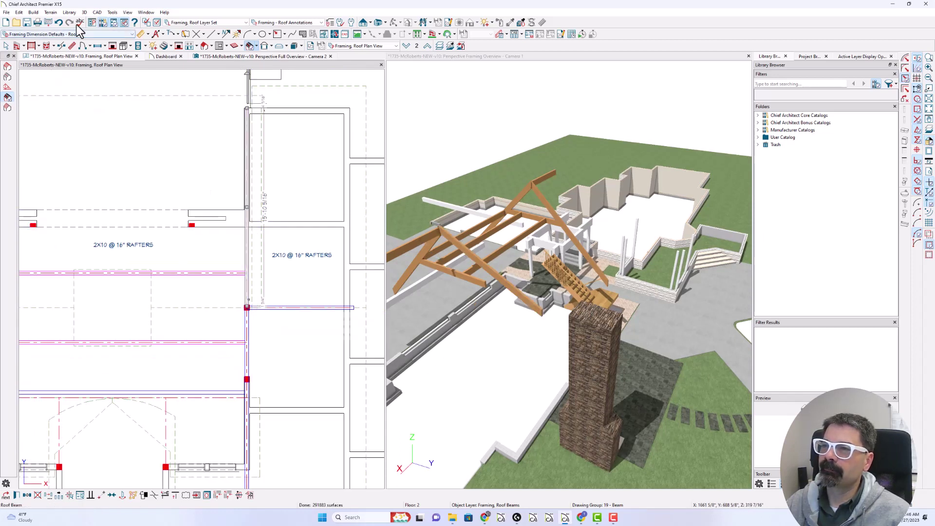
click(56, 23)
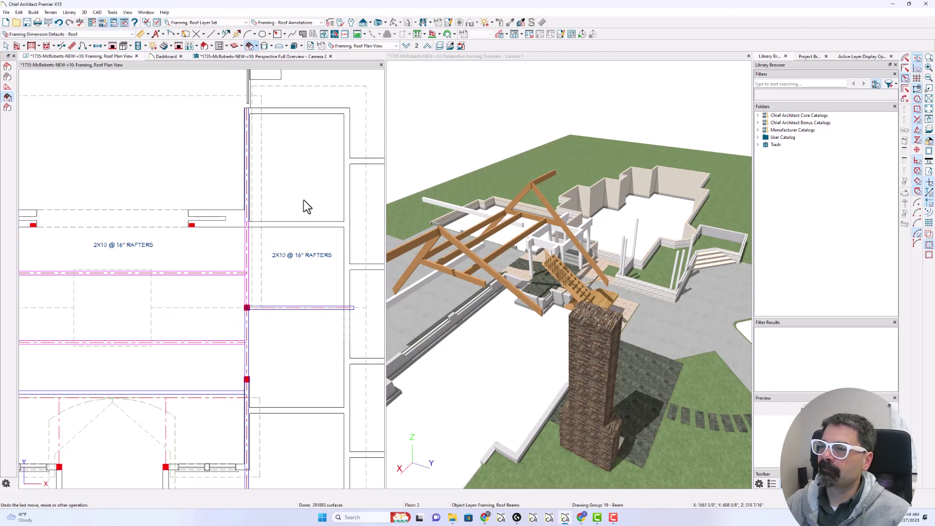
Step: Move the redrawn roof beam straight sideways onto the adjacent wall line, keeping its slope
click(285, 207)
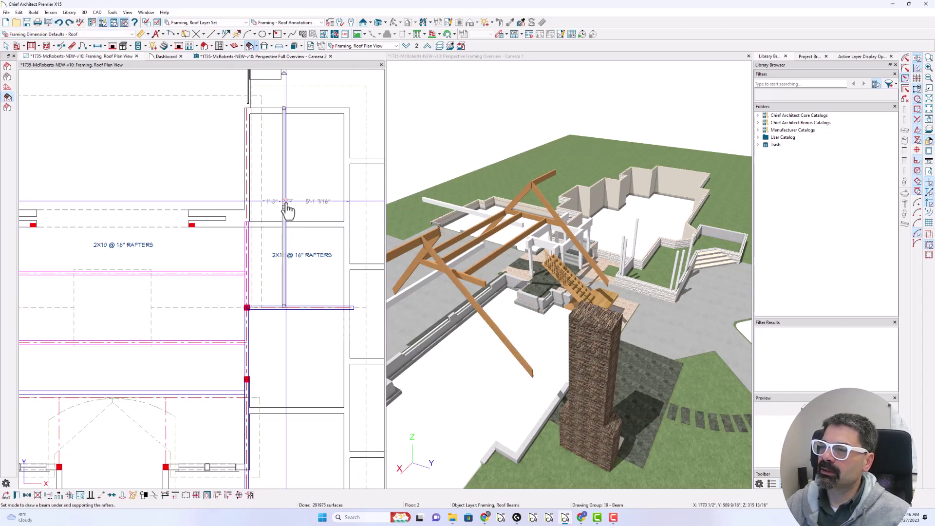
drag(284, 208, 247, 207)
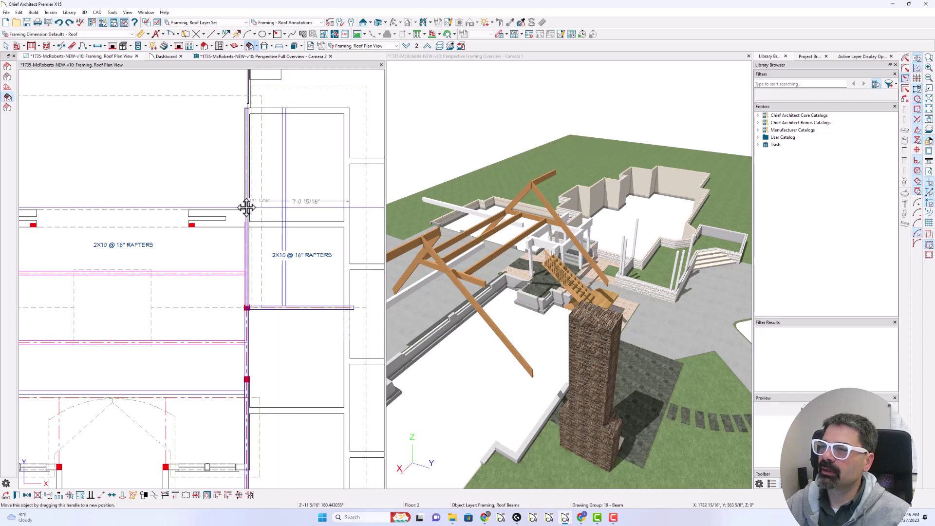
drag(247, 207, 246, 207)
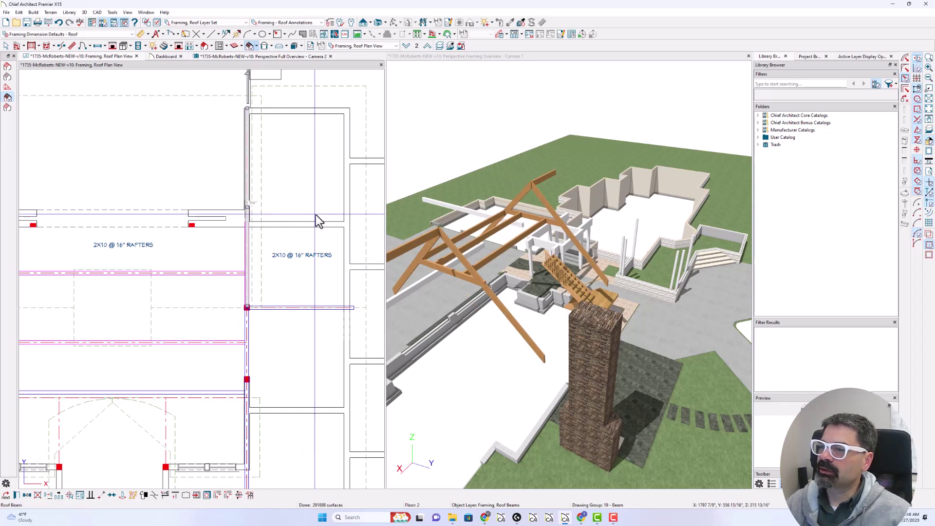
Step: Center the roof beam on the red post's centerline at the ridge and check its alignment along the wall
scroll(247, 307, up, 5)
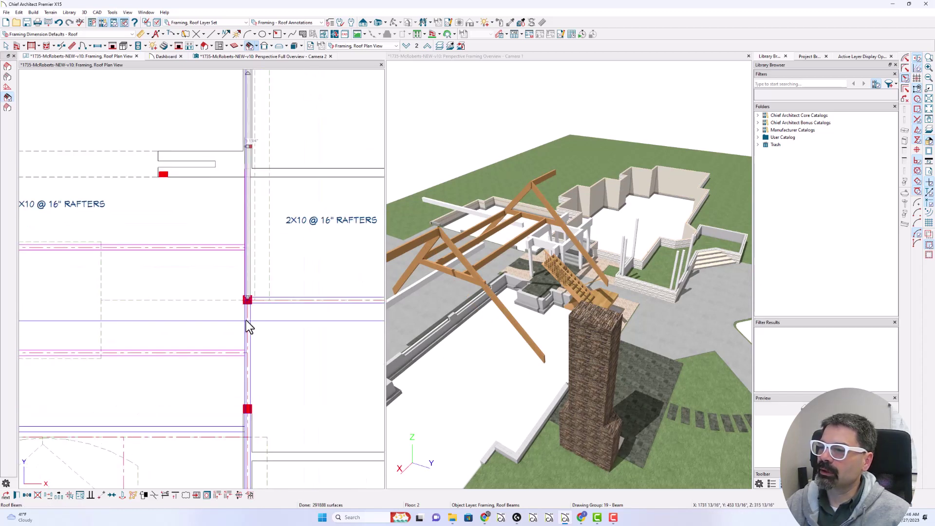
drag(249, 263, 250, 266)
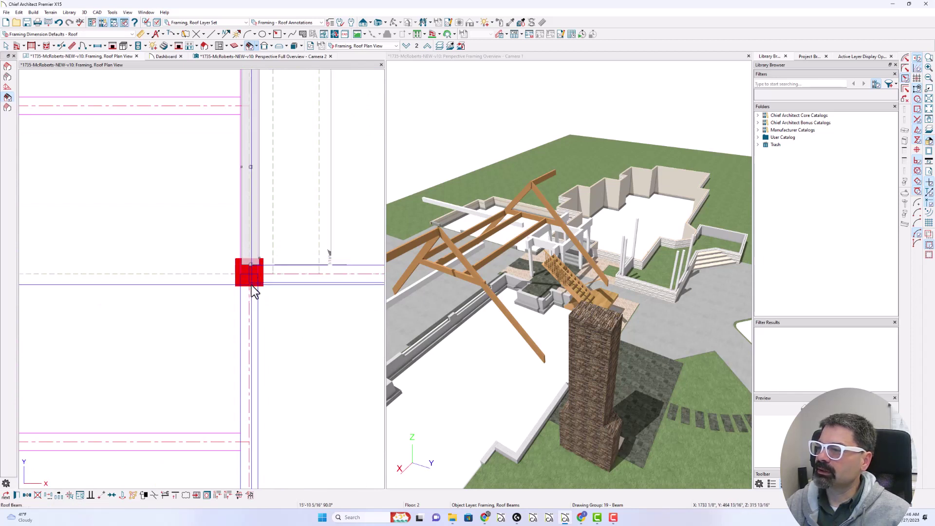
scroll(252, 285, down, 3)
scroll(244, 291, up, 5)
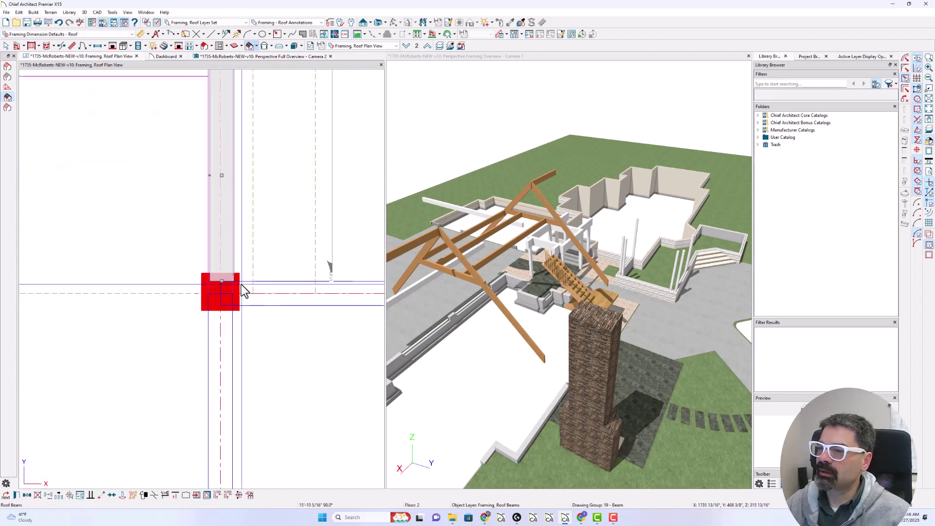
key(2)
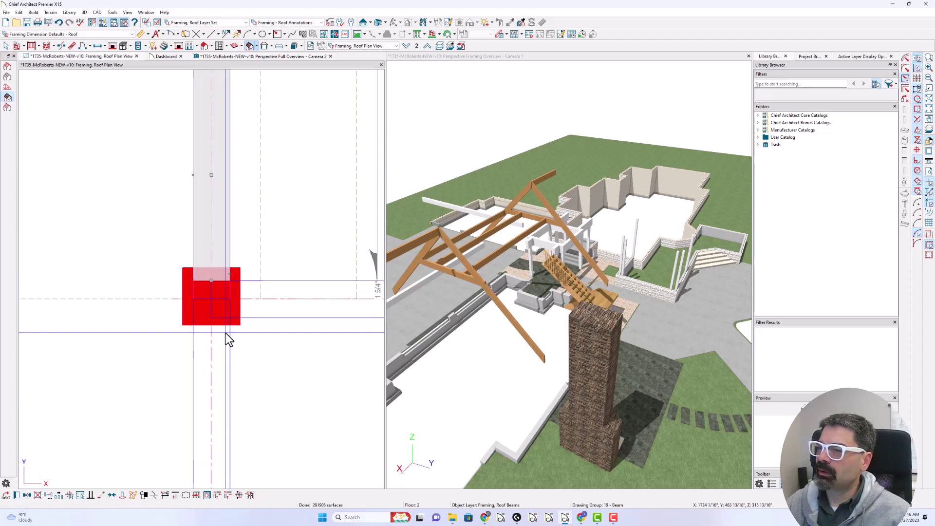
scroll(225, 333, down, 3)
scroll(225, 334, down, 1)
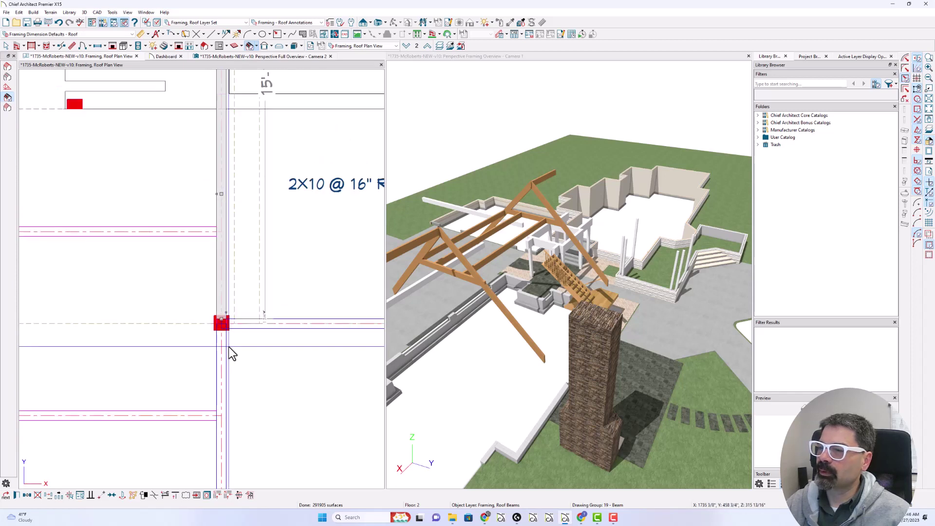
scroll(229, 346, down, 1)
scroll(229, 346, down, 1)
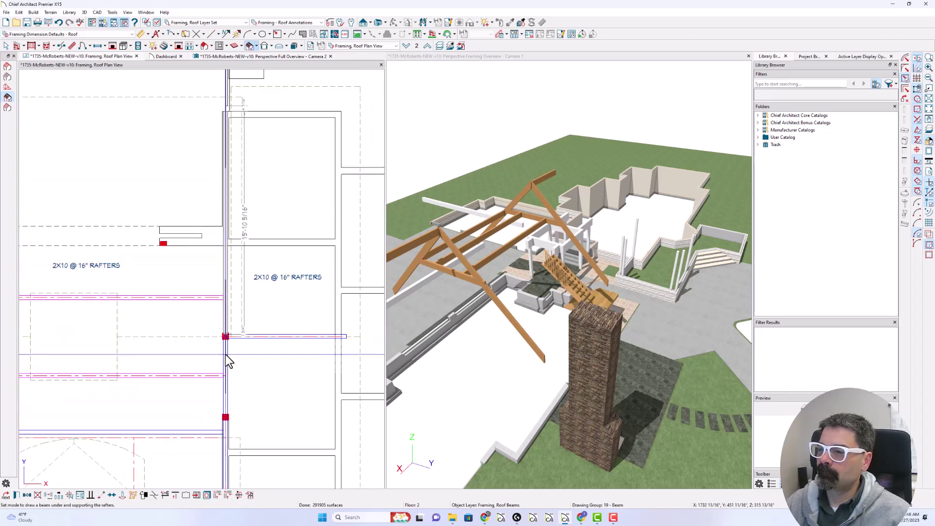
click(226, 356)
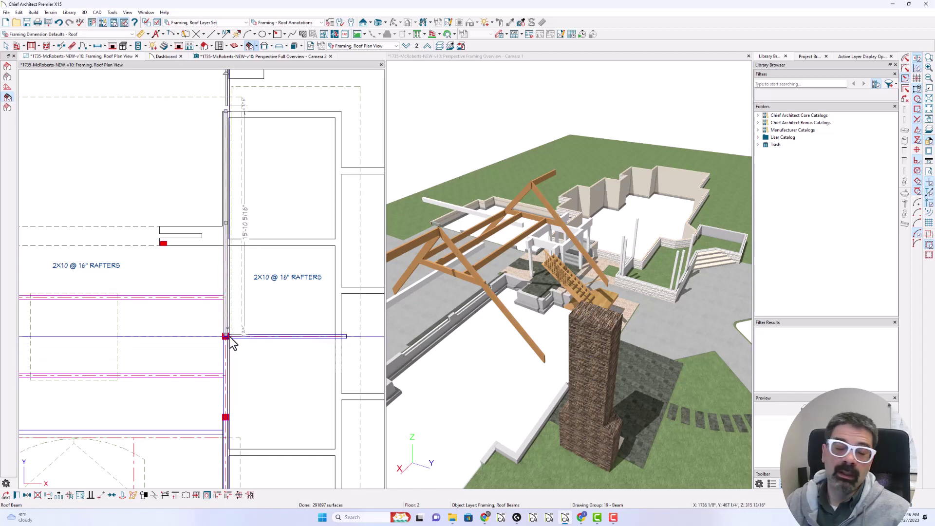
Step: Draw another vertical roof beam beside the wall, from the horizontal ridge beam to the exterior wall, about 15'-10" long
click(278, 336)
key(Escape)
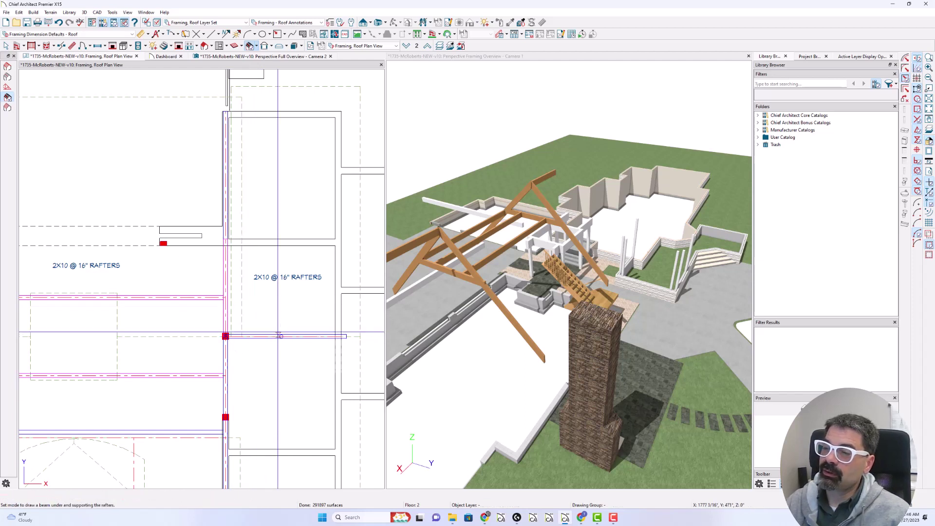
drag(280, 335, 282, 112)
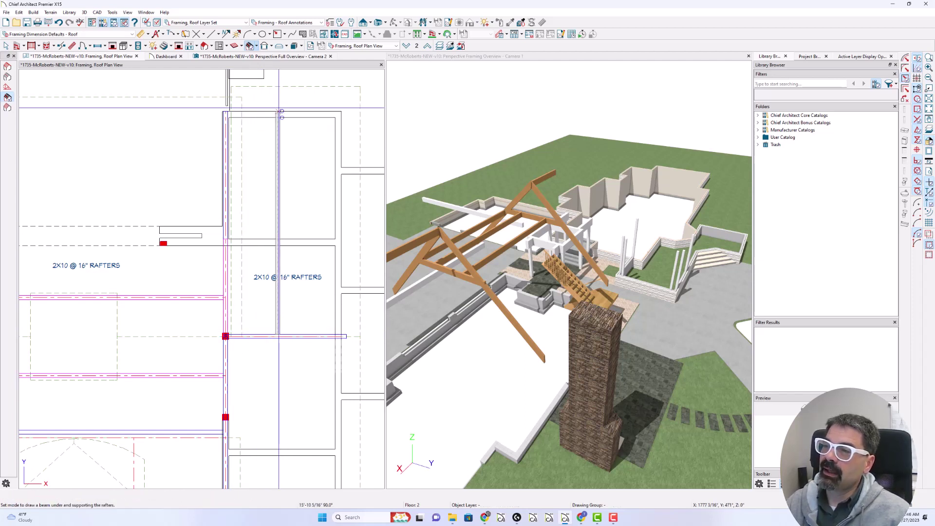